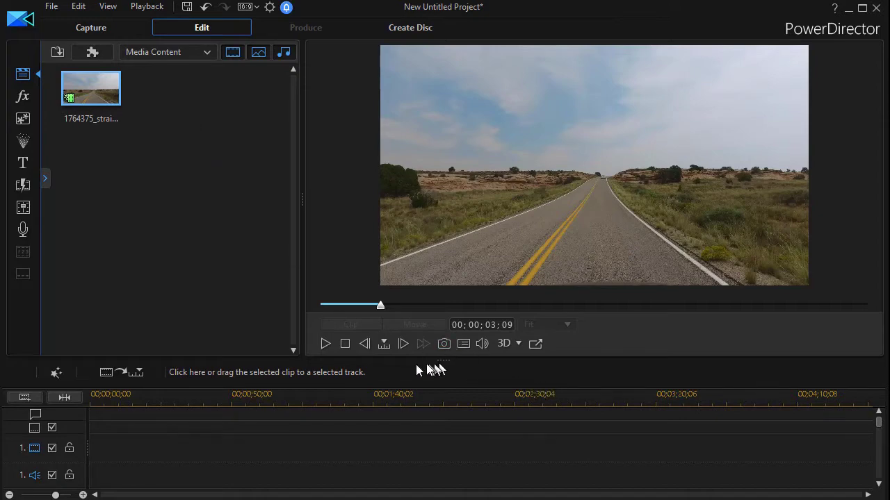
Preview the road clip briefly, then enlarge the timeline to show more tracks
click(324, 342)
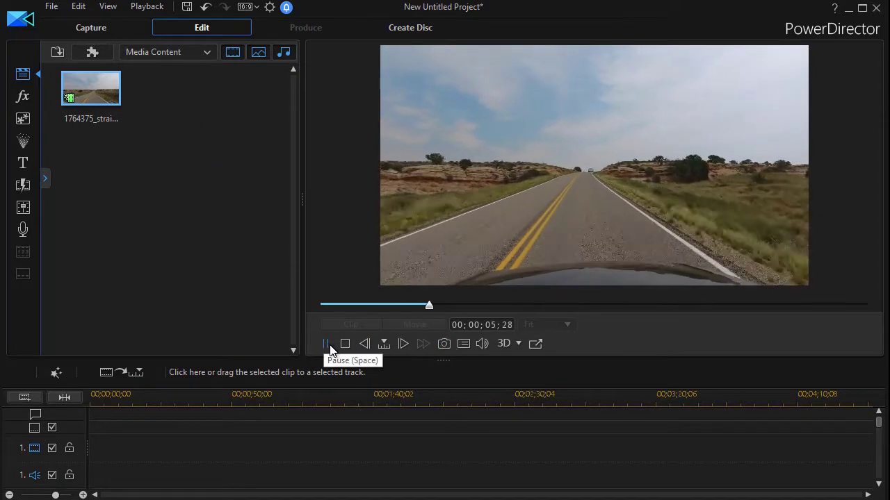
click(325, 342)
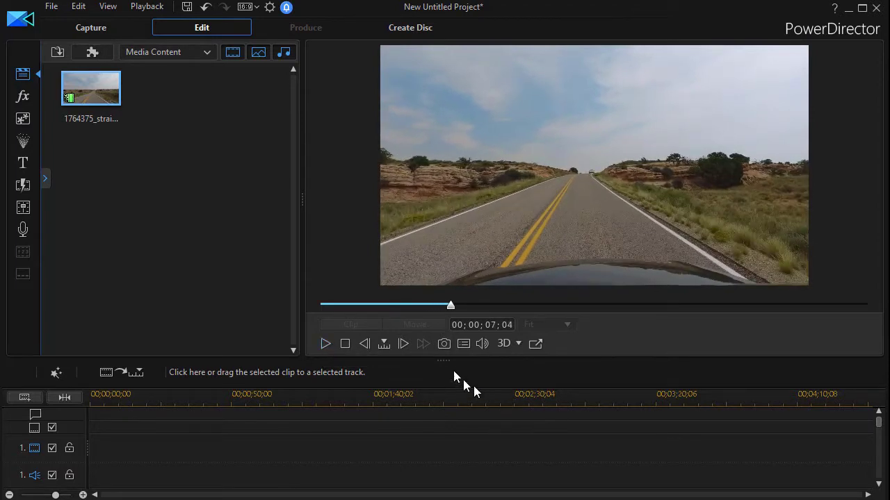
drag(441, 359, 436, 256)
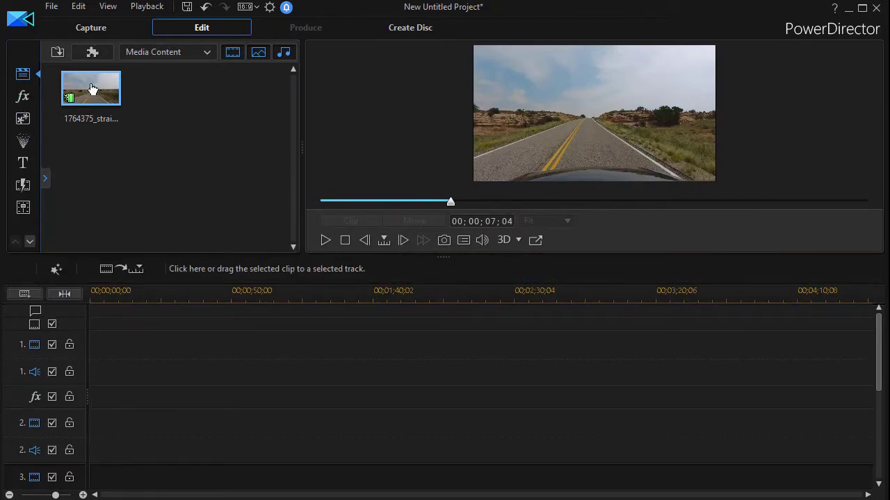
Place the 1764375_straightDrive clip at the start of video tracks 1 and 3
drag(89, 89, 82, 355)
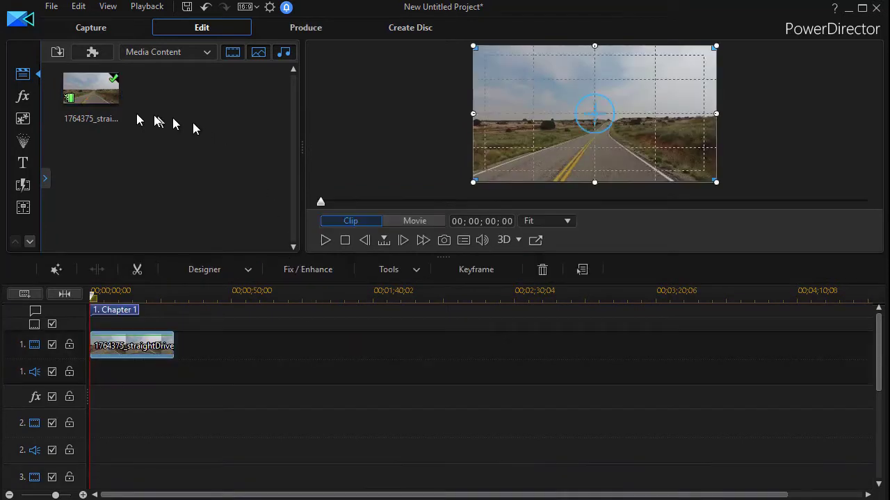
drag(89, 97, 90, 466)
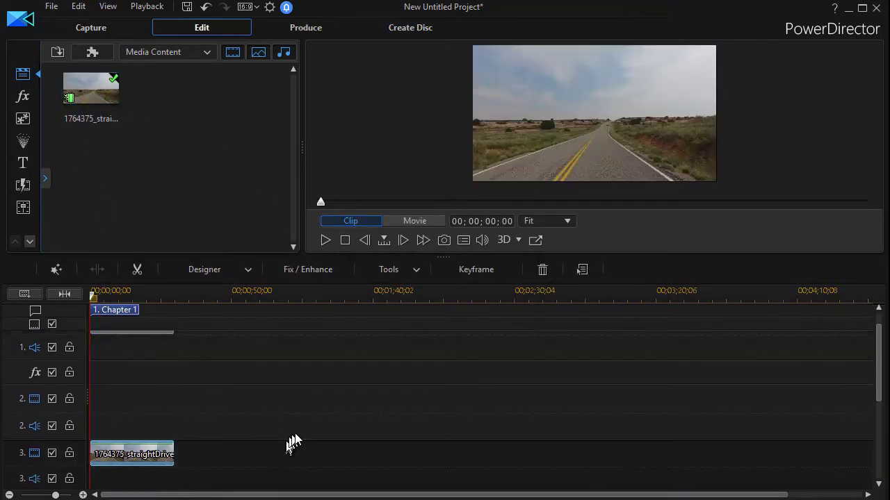
click(876, 366)
drag(876, 361, 880, 324)
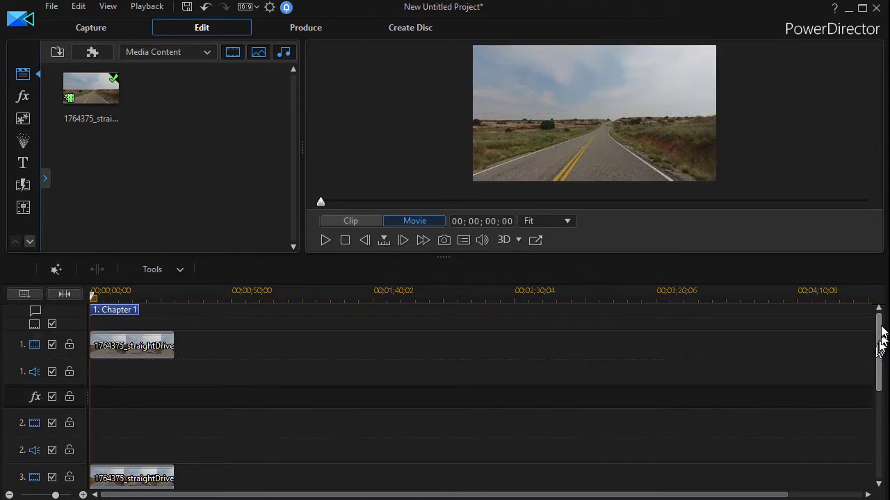
Drag the Default 'My Title' template from the title library onto the start of video track 2
click(21, 165)
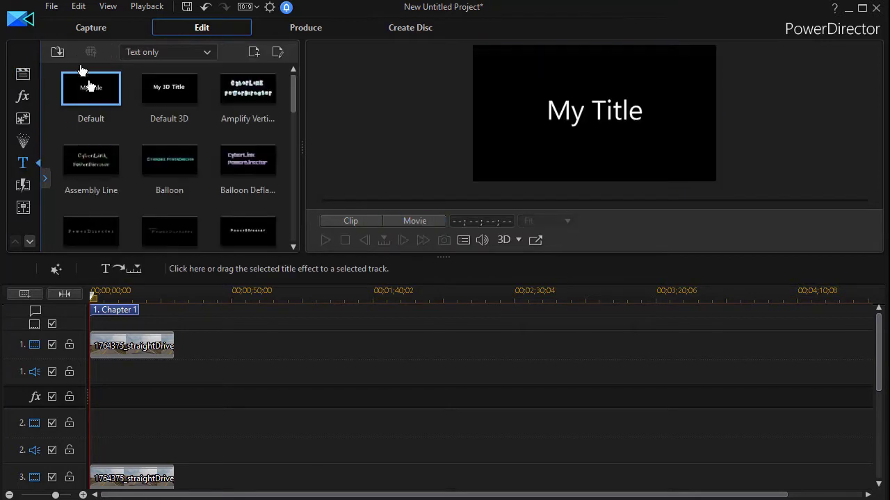
drag(89, 89, 83, 413)
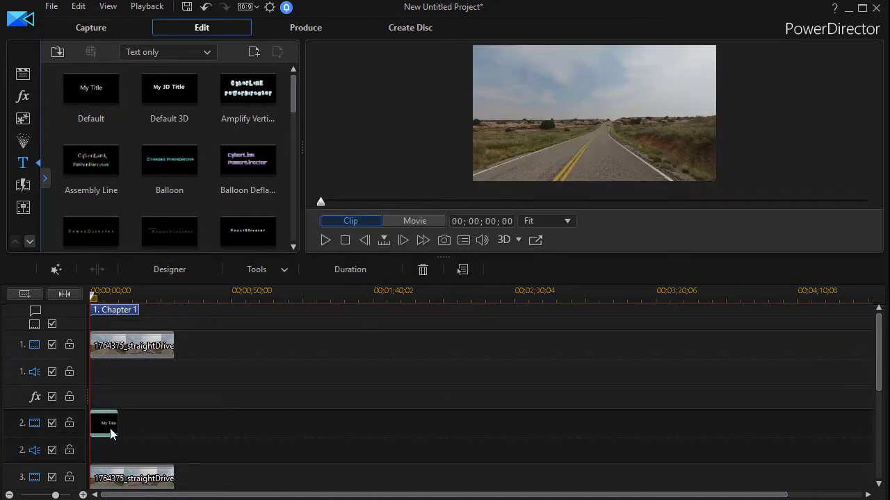
In Title Designer, set My Title's font size to 26, move it toward the upper left, and apply
double_click(110, 428)
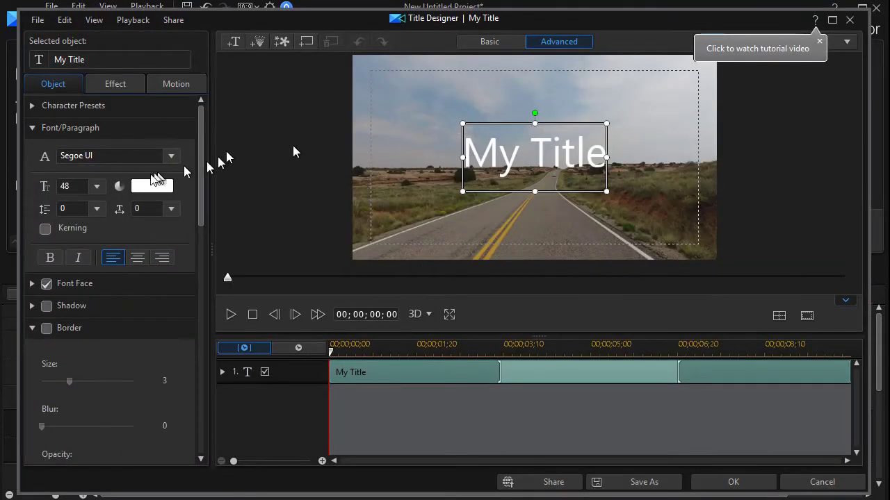
click(96, 186)
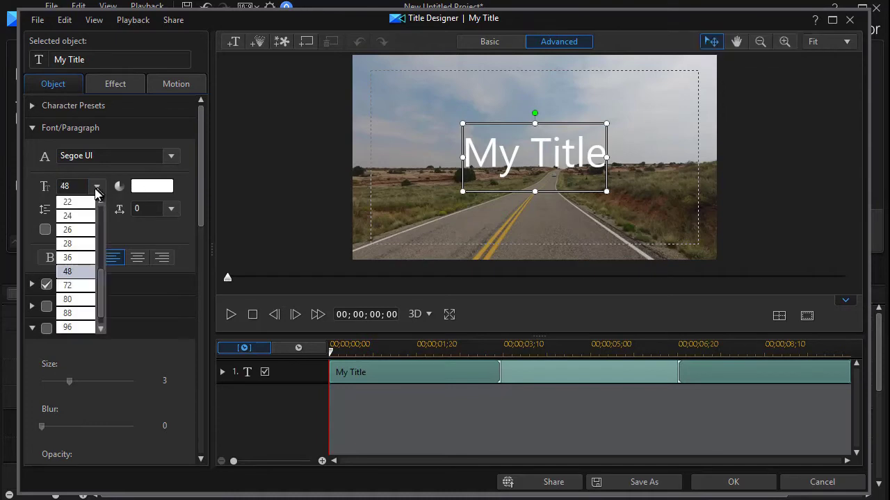
click(77, 235)
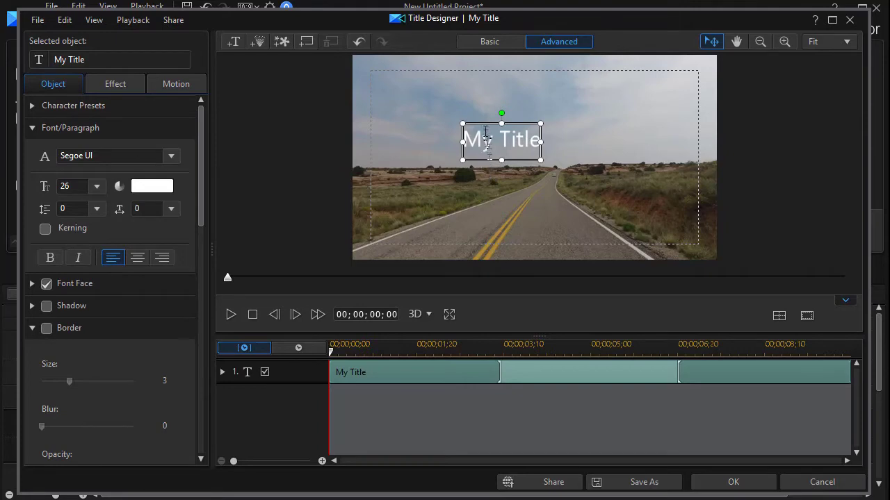
drag(480, 123, 403, 117)
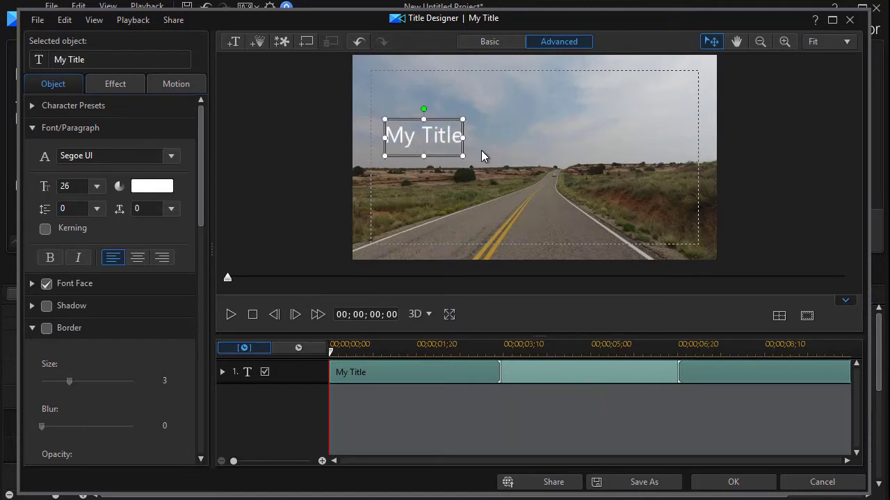
click(741, 485)
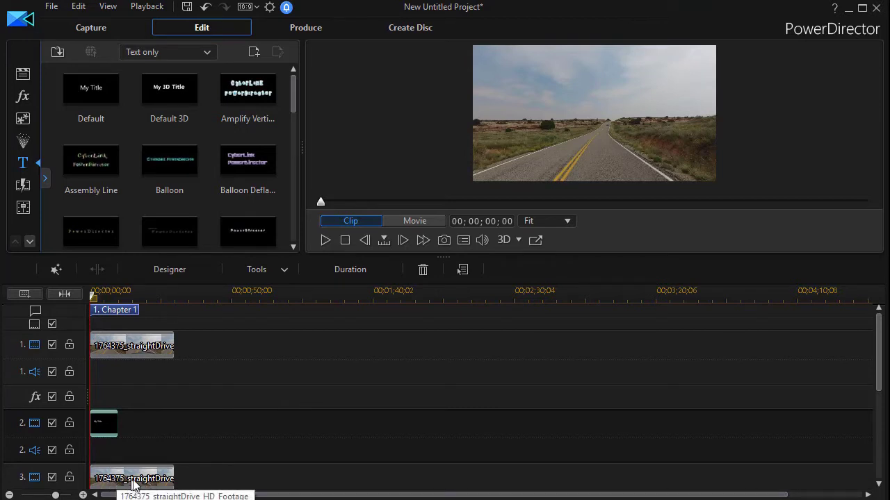
Switch the preview to Movie, play it, and toggle video track 3's visibility
click(94, 299)
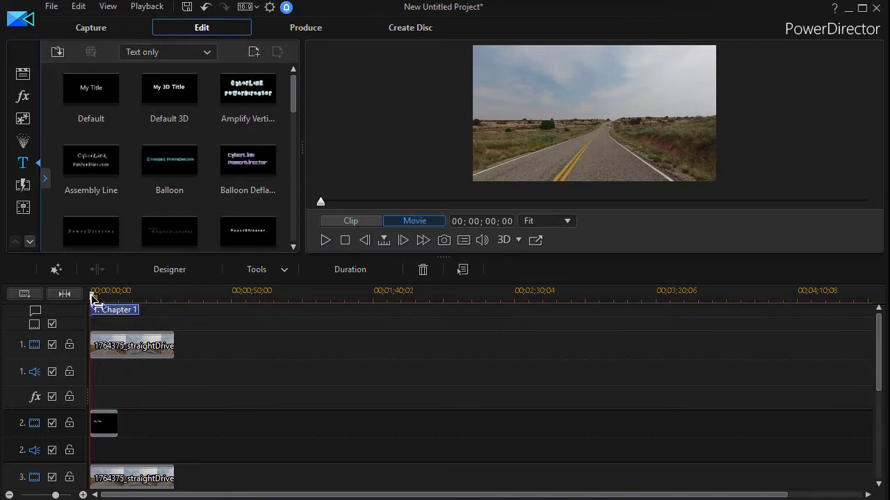
key(space)
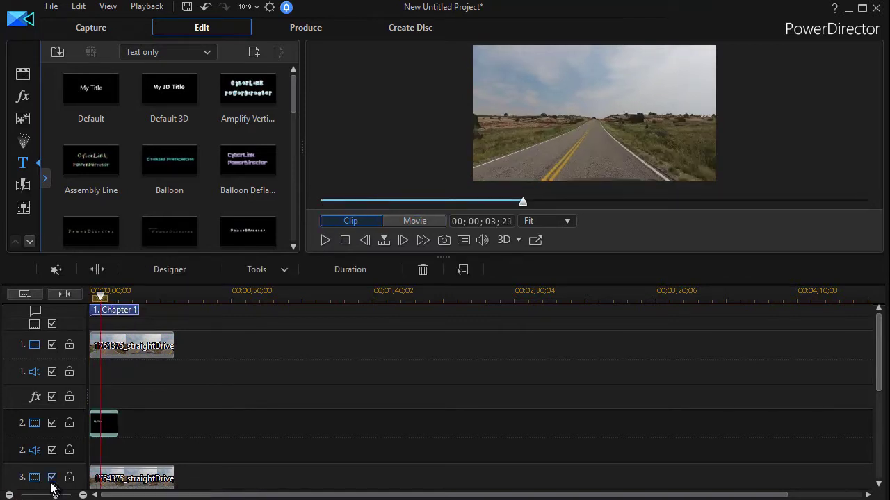
click(51, 477)
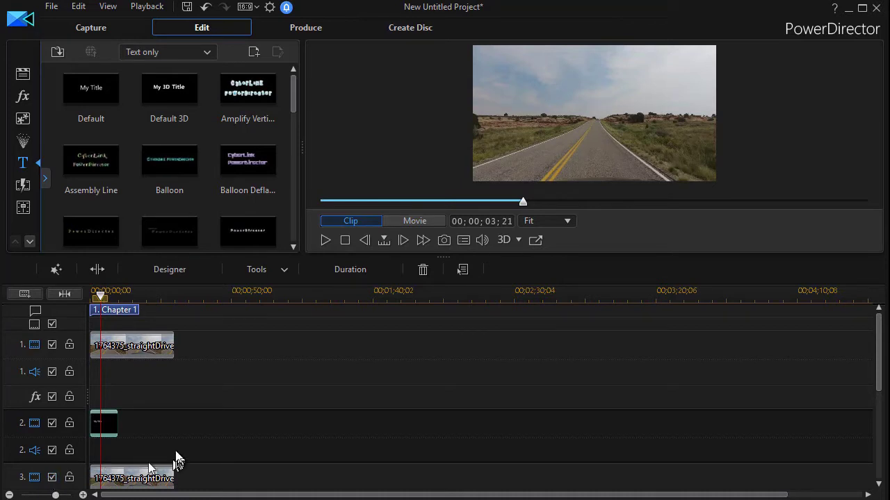
drag(108, 476, 110, 478)
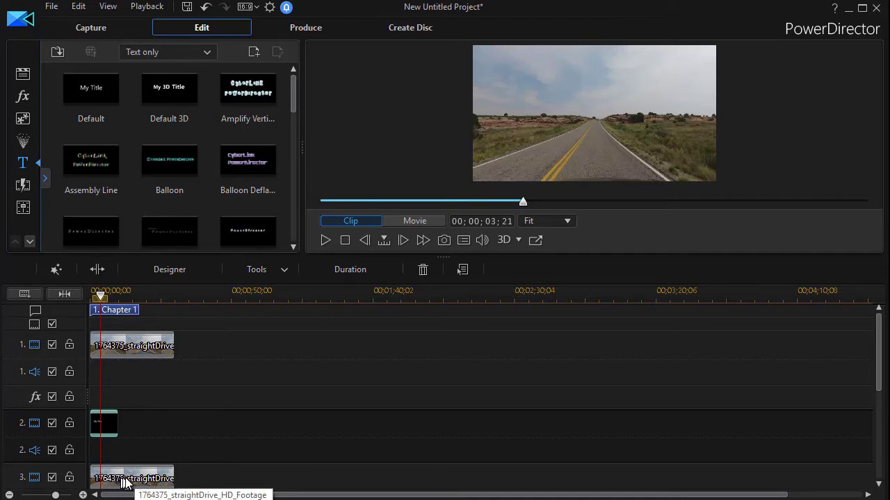
Select the road clip on video track 3 and open its Mask Designer
click(127, 481)
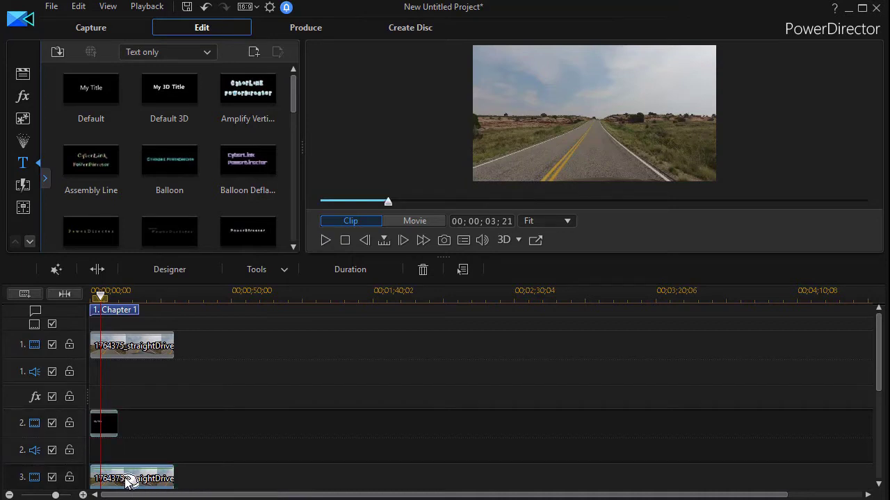
scroll(129, 476, down, 1)
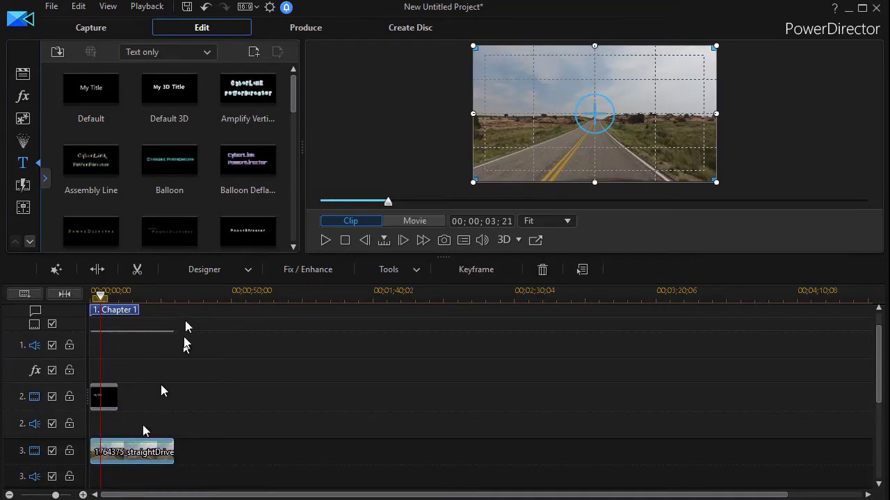
click(249, 271)
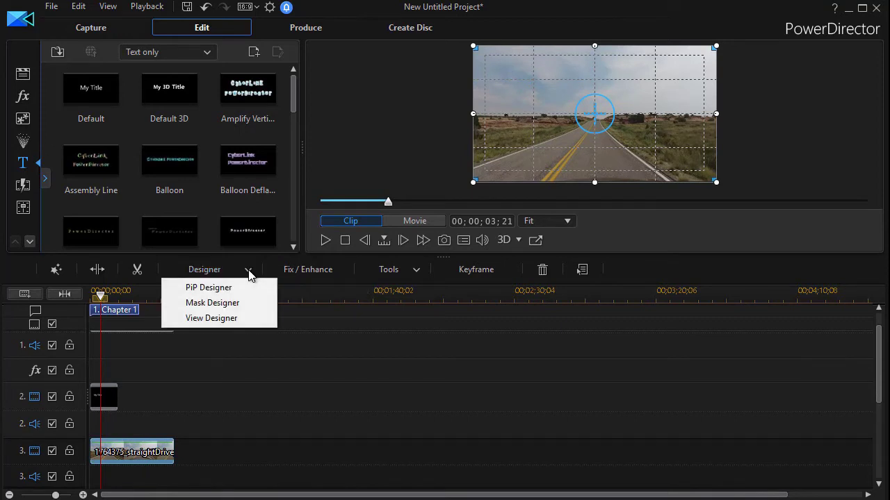
click(240, 304)
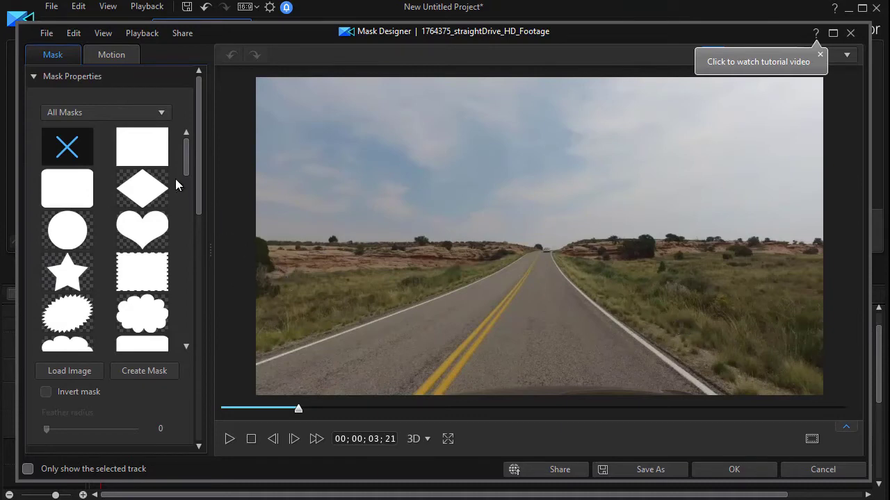
Apply a rectangular mask to the road clip, unlock its aspect ratio, and start shrinking its height
click(141, 150)
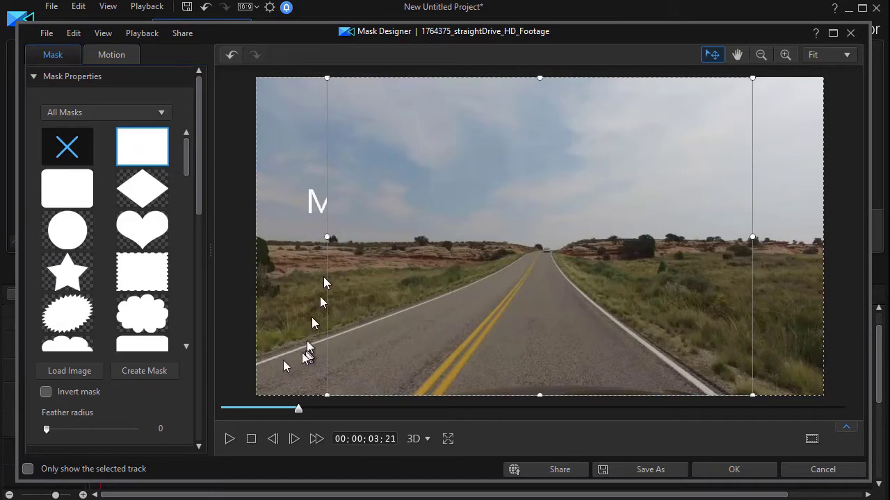
drag(199, 204, 193, 294)
scroll(191, 292, down, 3)
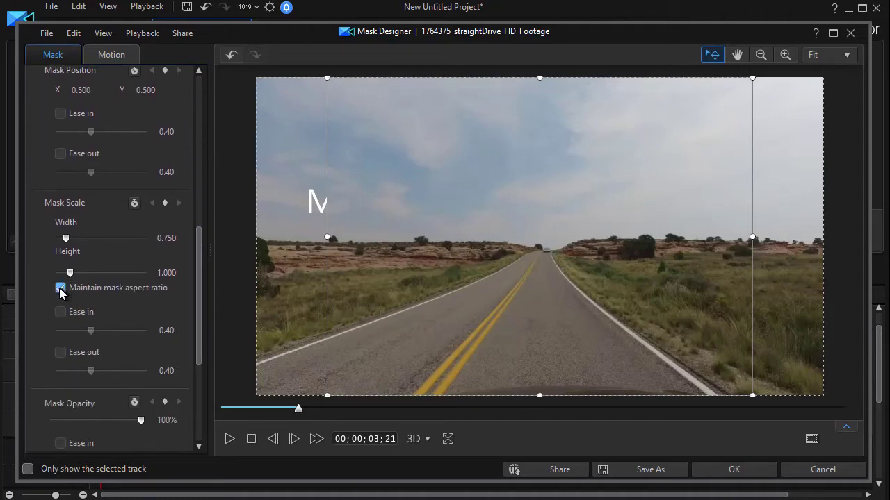
click(61, 288)
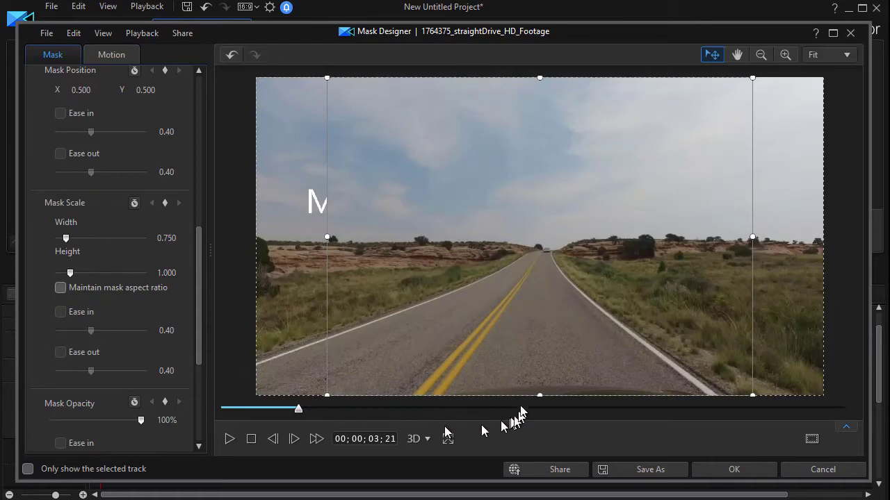
drag(540, 395, 536, 238)
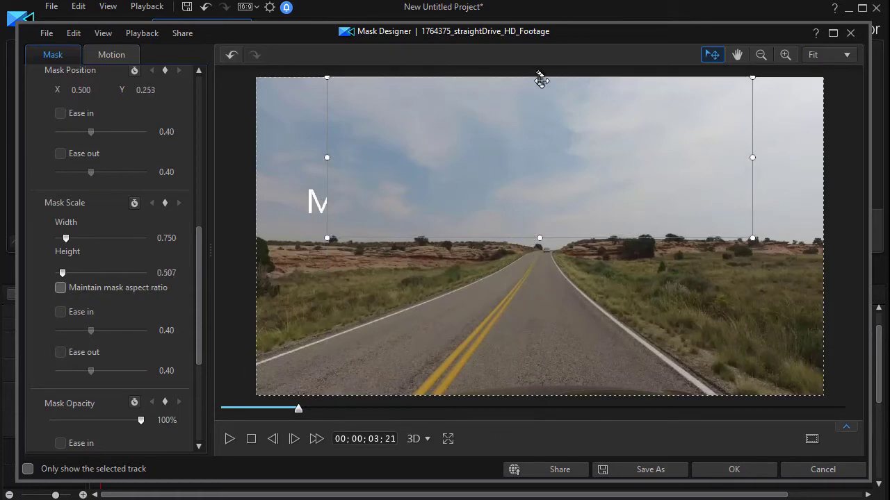
drag(539, 81, 540, 127)
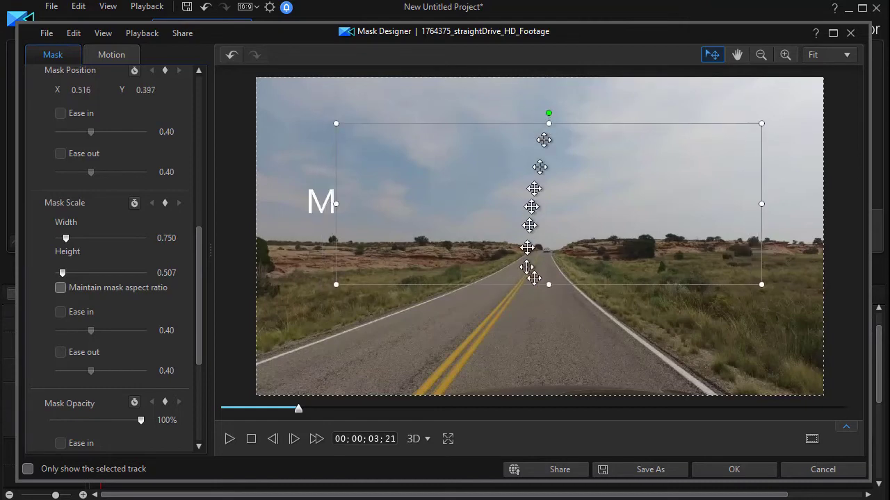
Trim the mask into a 0.583 × 0.190 band just right of My Title and apply it
drag(550, 285, 546, 219)
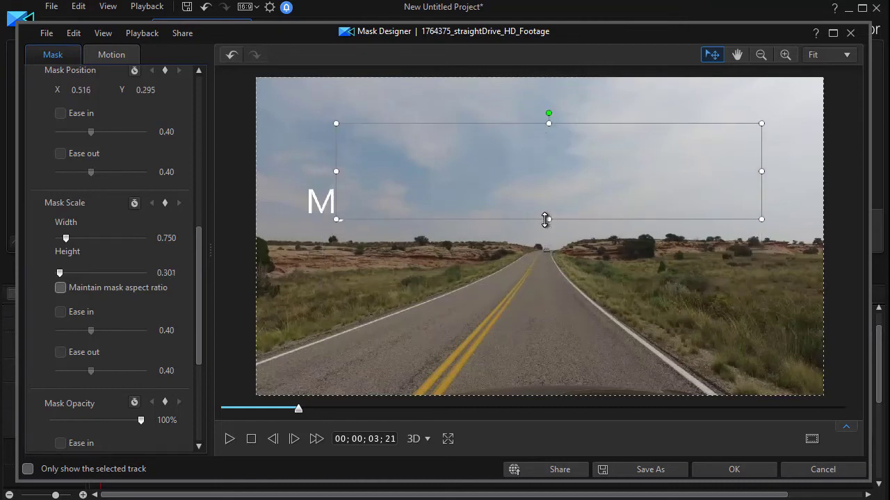
drag(507, 155, 598, 188)
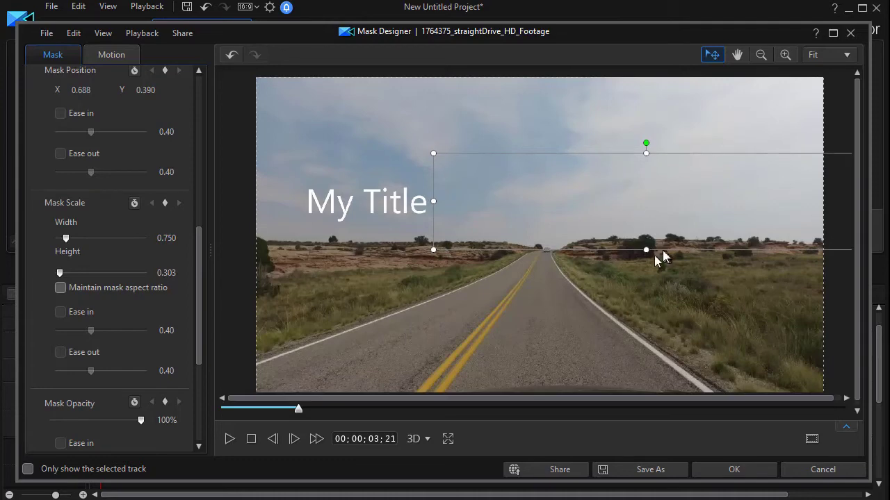
drag(647, 250, 644, 230)
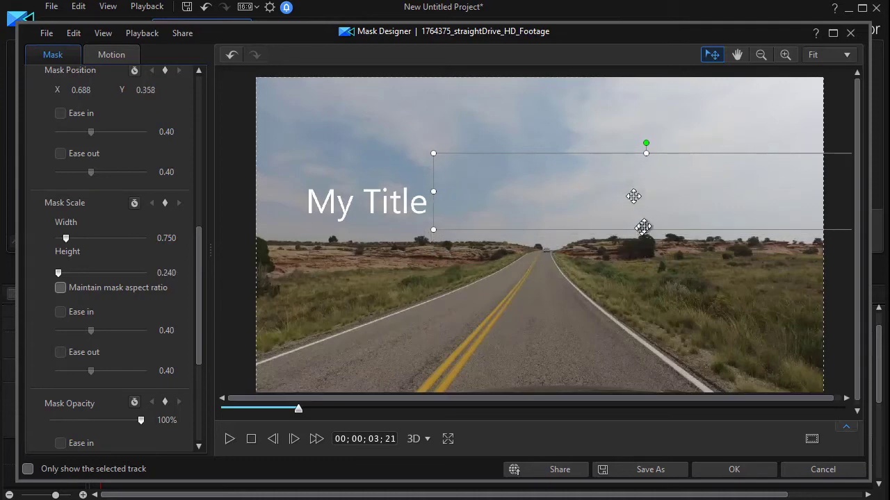
drag(645, 155, 645, 169)
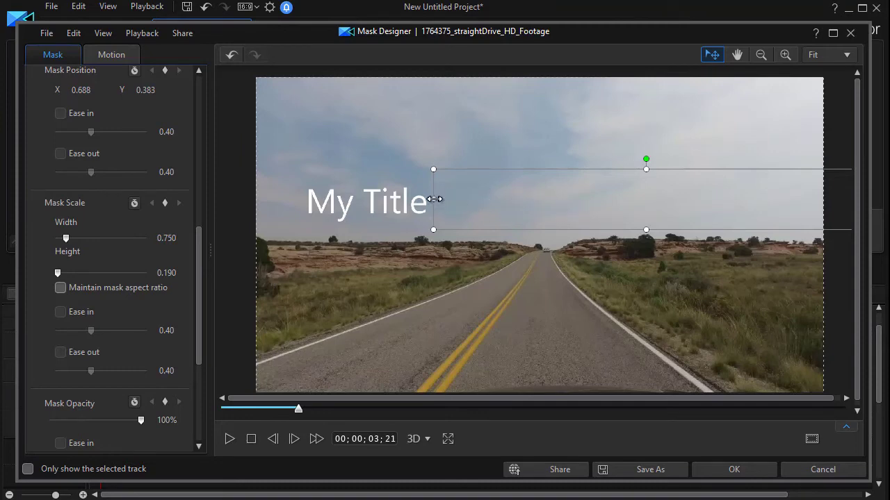
drag(435, 199, 528, 210)
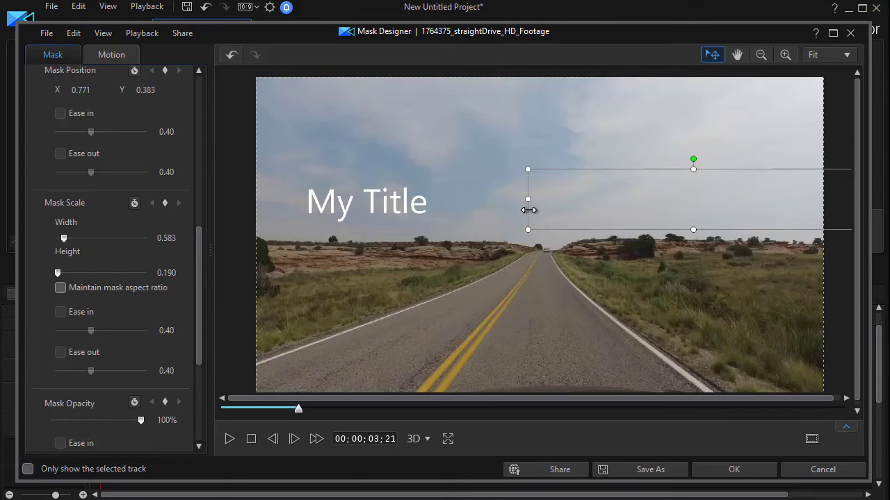
click(733, 470)
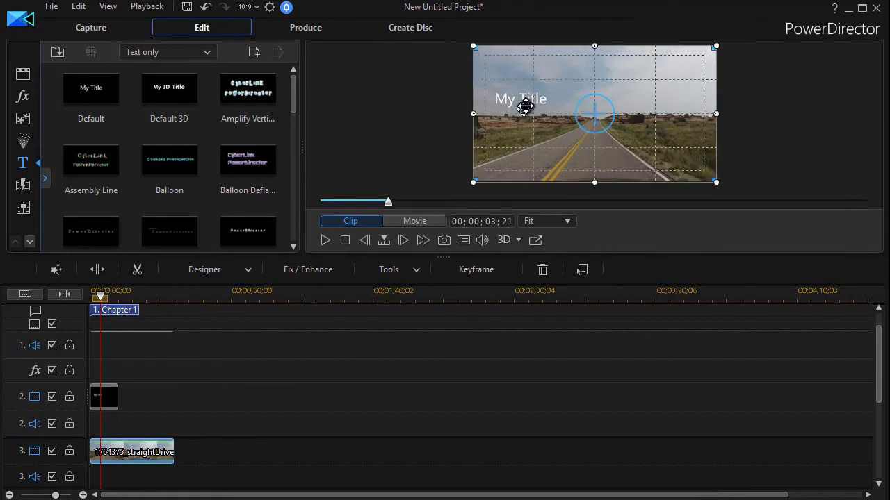
Open My Title in Title Designer, reveal its keyframe rows, and return the playhead to the start
click(105, 409)
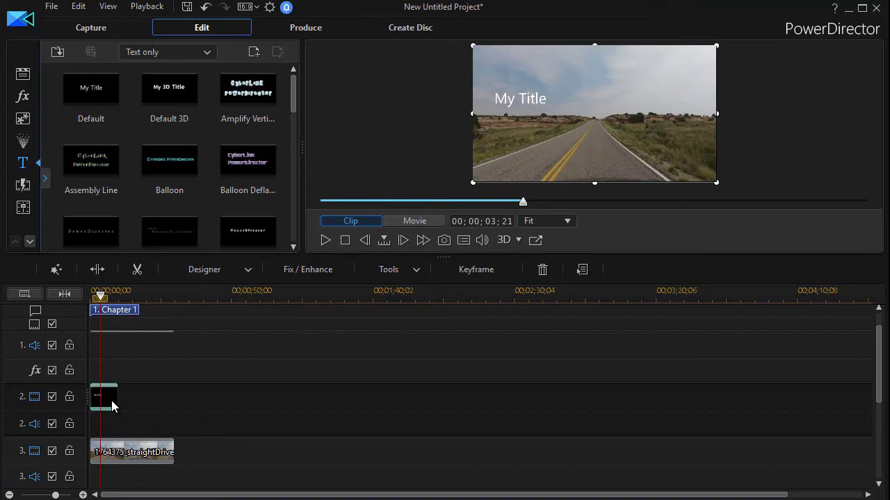
double_click(111, 401)
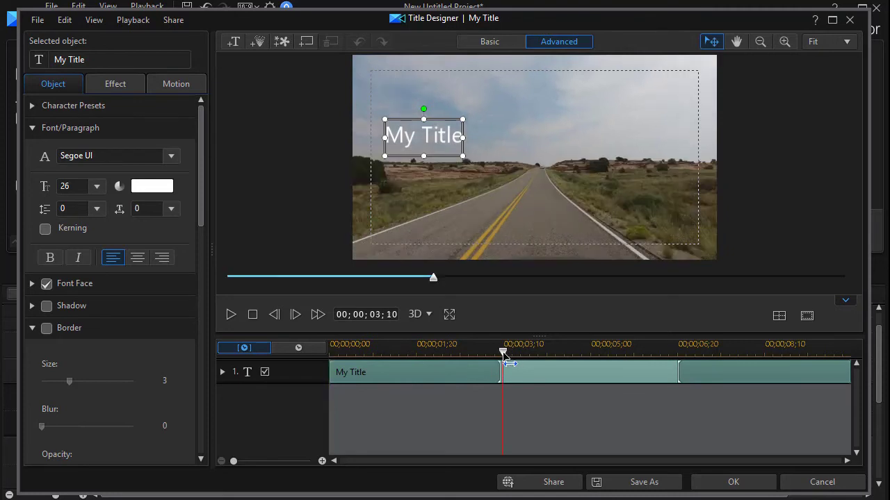
drag(497, 356, 485, 369)
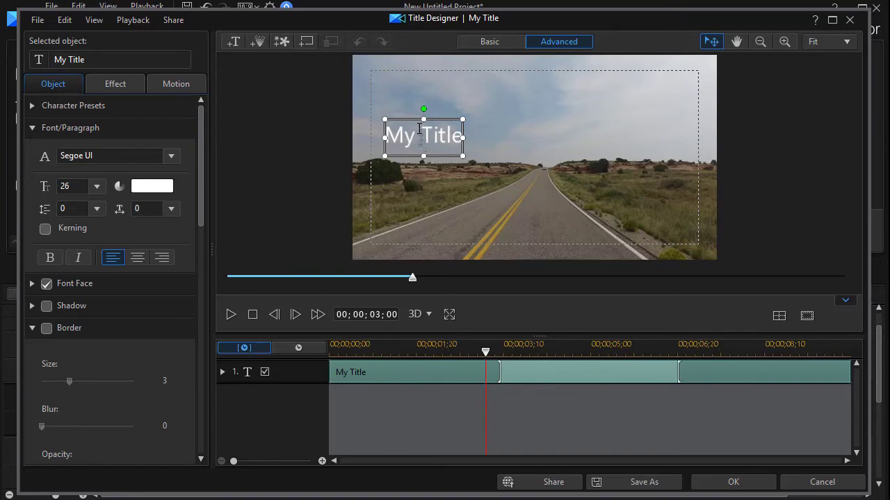
click(221, 373)
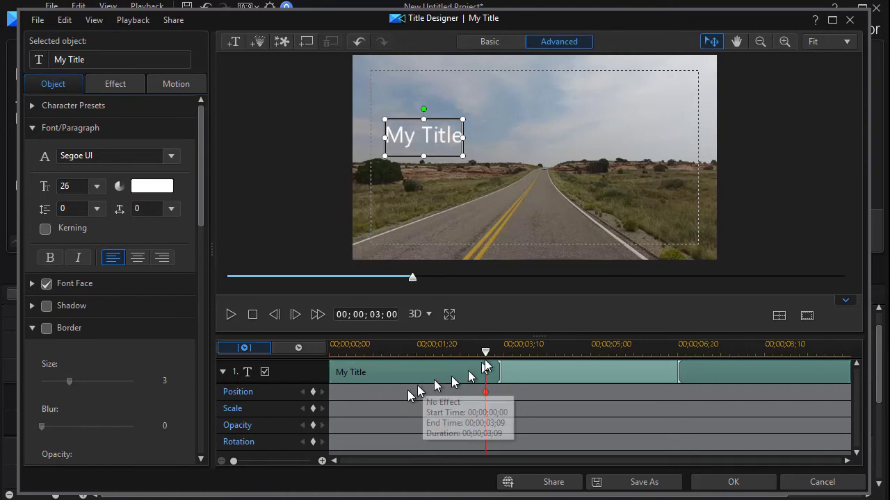
drag(486, 356, 308, 383)
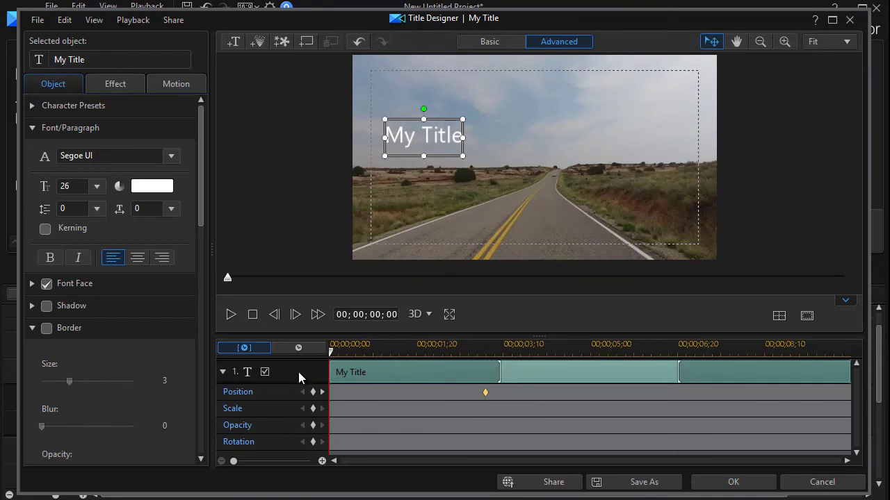
At 00;00;00;00, nudge My Title seven steps right, preview the slide-in, and apply it
key(Right)
key(Right)
key(Right)
key(Right)
key(Right)
key(Right)
key(Right)
key(Right)
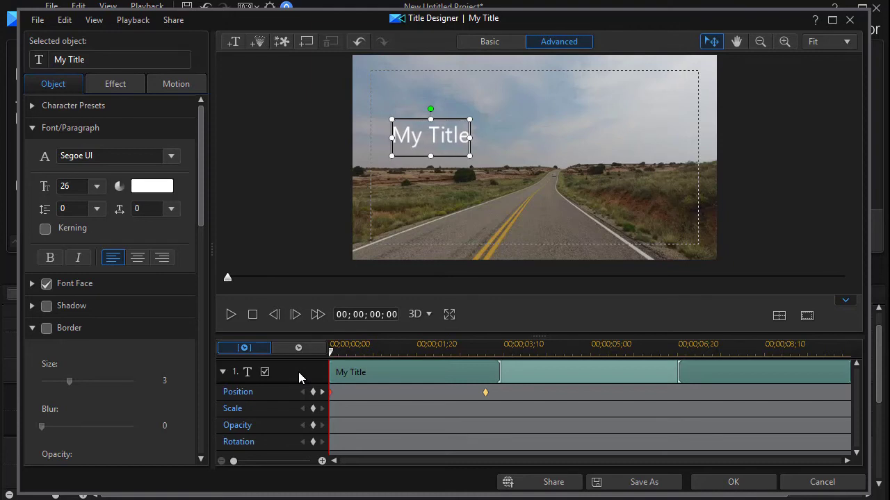
key(Right)
key(Right)
key(Right)
key(Right)
key(Right)
key(Right)
key(Right)
key(Right)
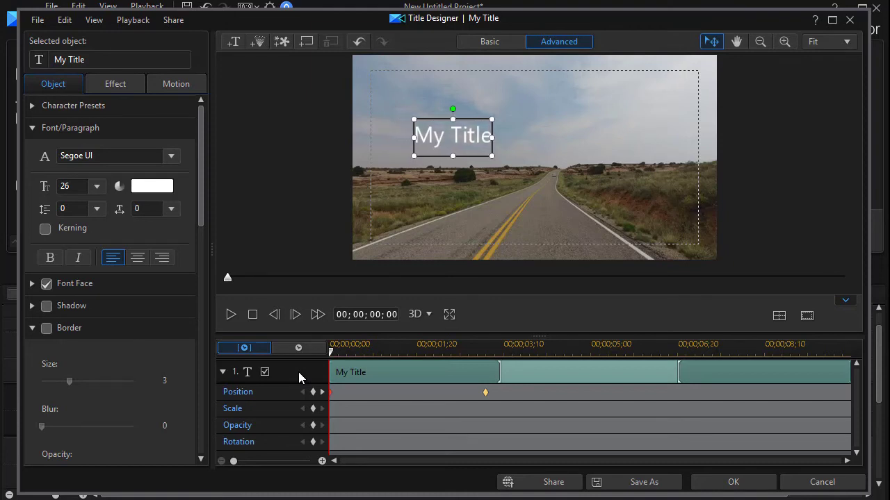
key(Right)
key(Right)
key(Right)
key(Right)
key(Right)
key(Right)
key(Right)
key(Right)
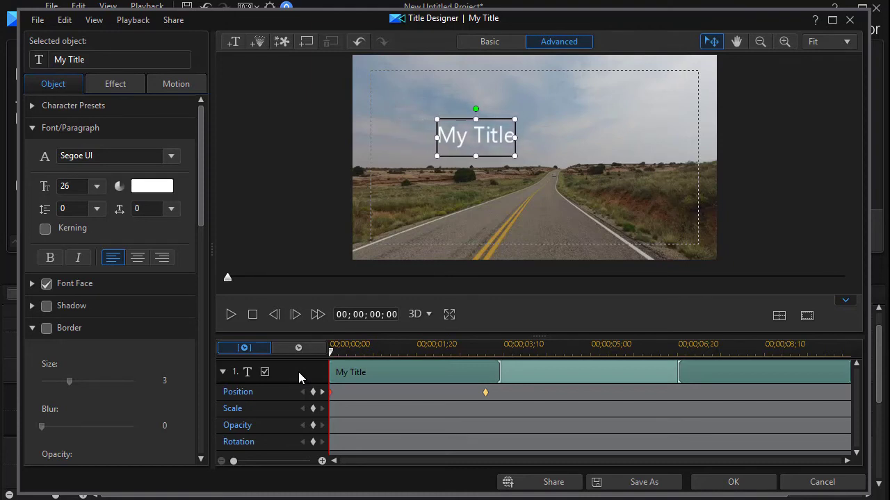
key(Right)
key(Right)
key(Right)
key(Right)
key(Right)
key(Right)
key(Right)
key(Right)
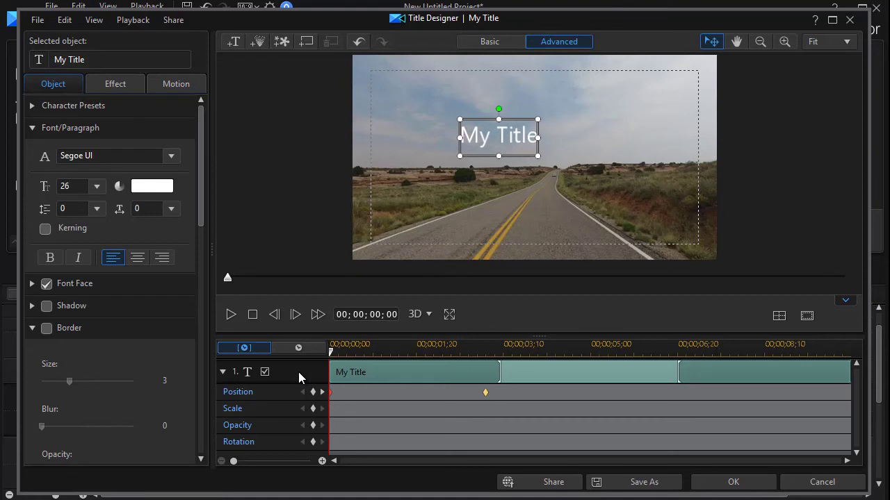
key(Right)
key(Right)
key(Right)
key(Right)
key(Right)
key(Right)
key(Right)
key(Right)
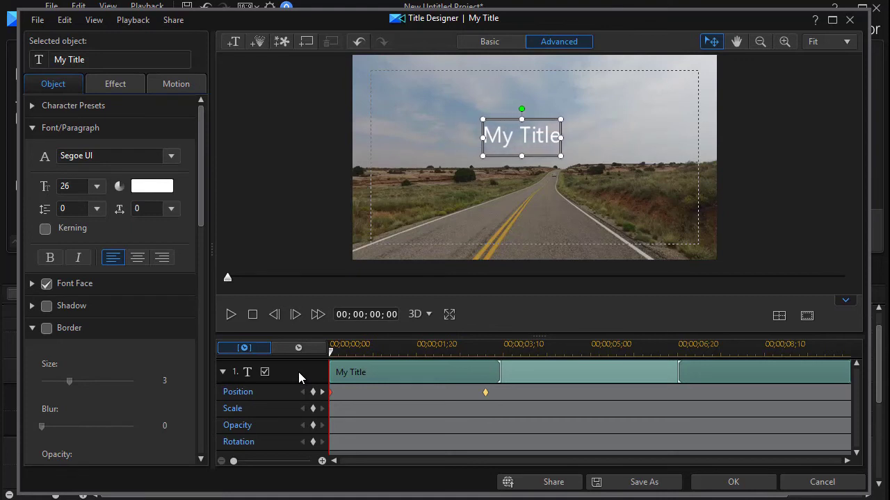
key(Right)
key(Right)
key(Right)
key(Right)
key(Right)
key(Right)
key(Right)
key(Right)
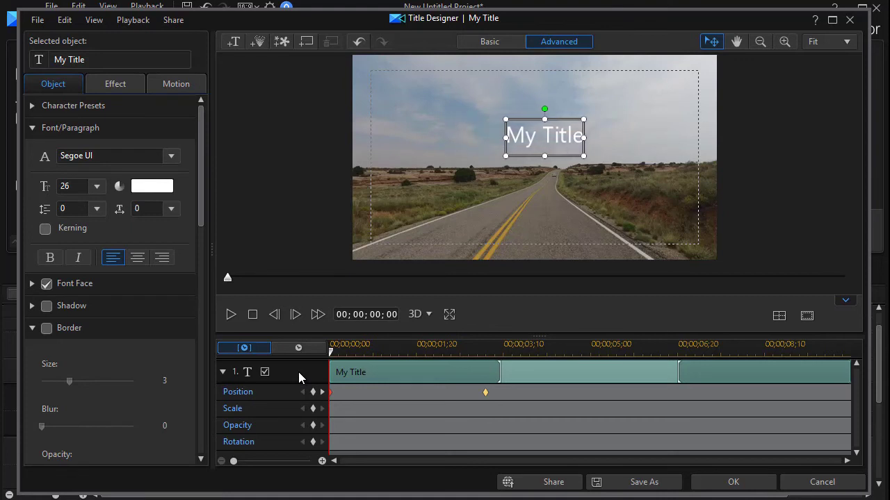
key(Right)
key(Right)
key(Right)
key(Right)
key(Right)
key(Right)
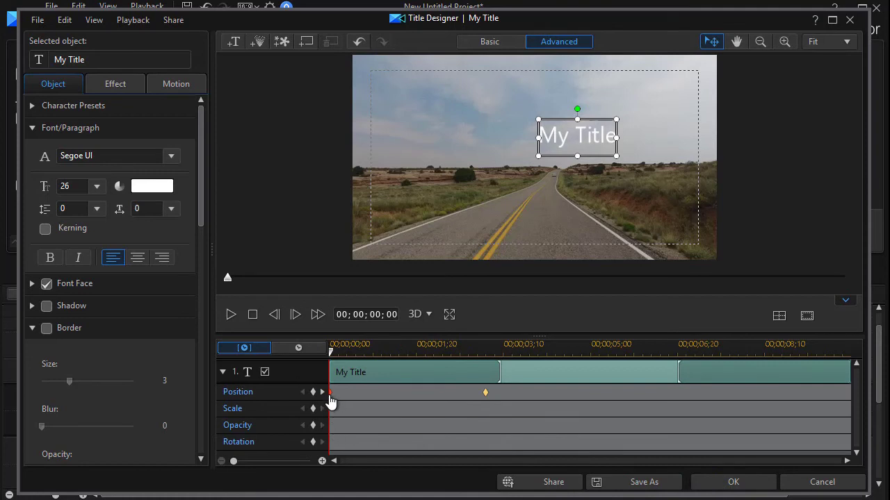
click(230, 316)
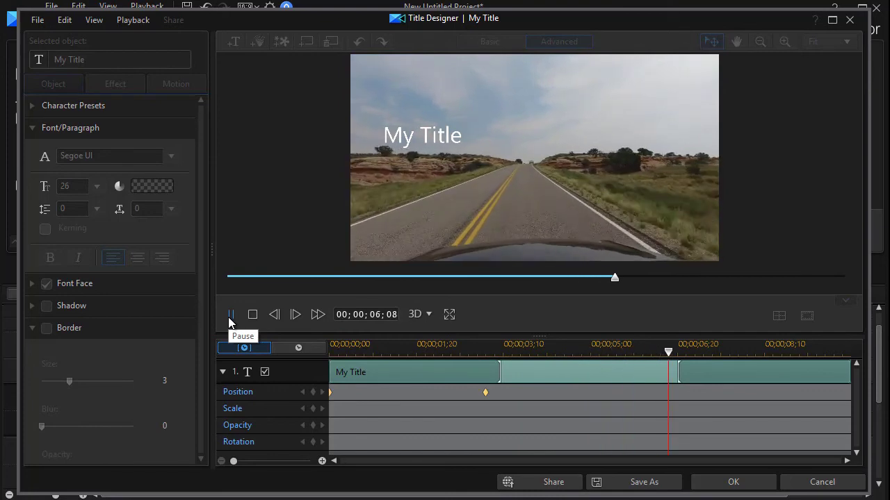
click(728, 481)
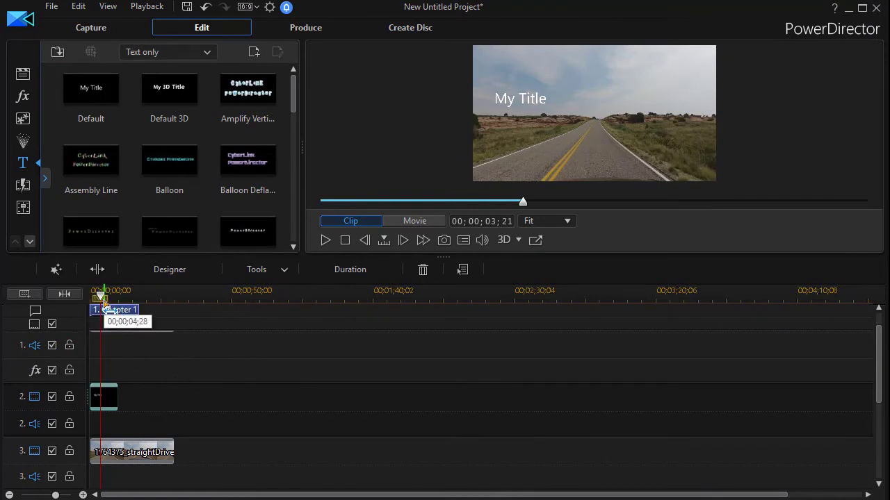
Rewind to the project start, enlarge the preview area, and play the whole movie
drag(103, 304, 41, 308)
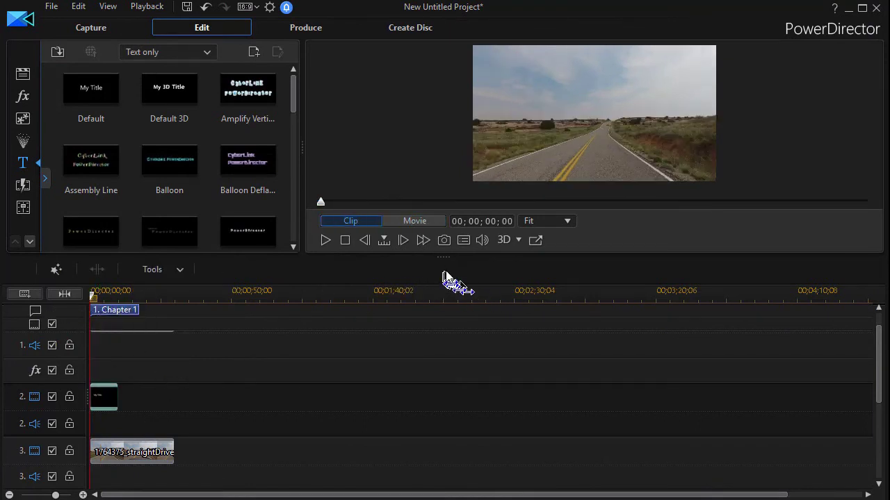
drag(444, 259, 442, 363)
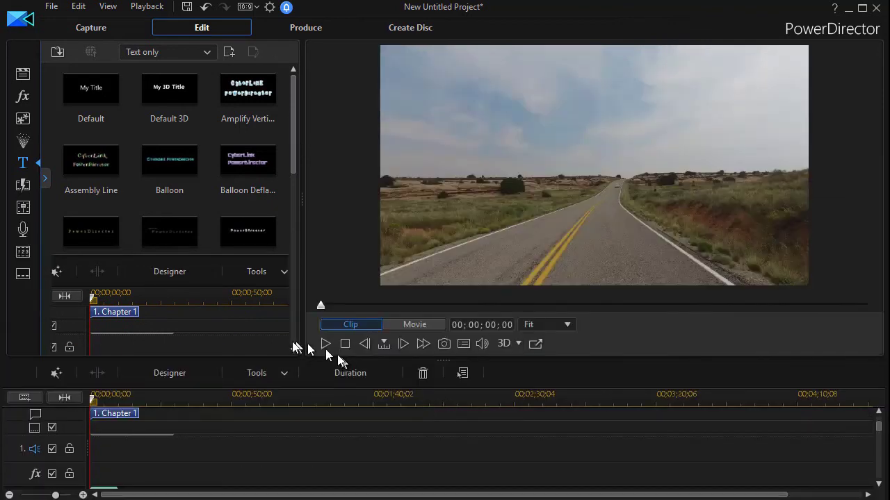
click(413, 326)
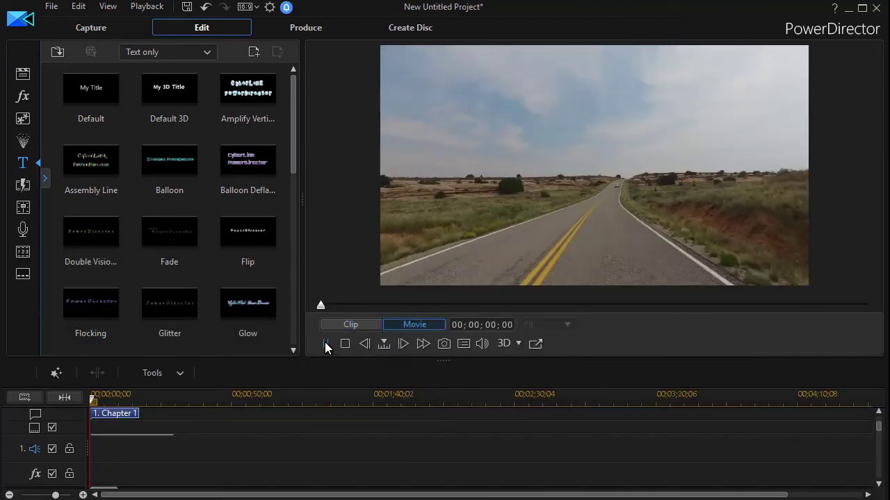
click(325, 343)
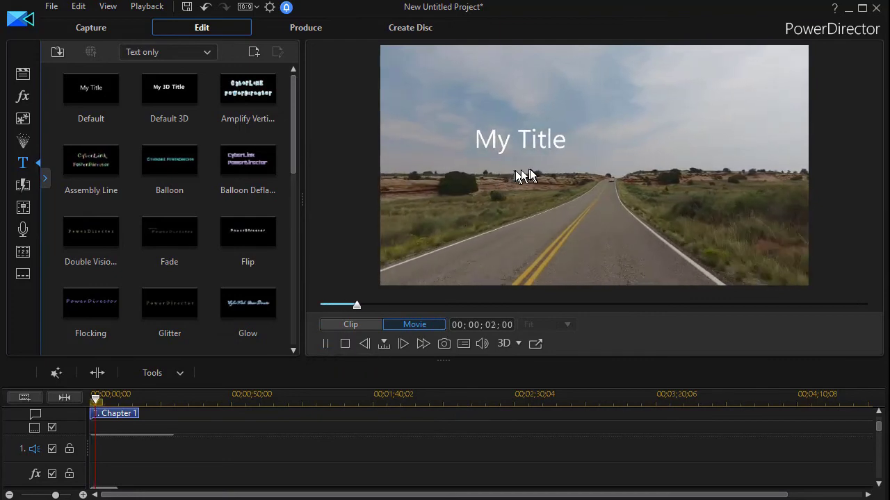